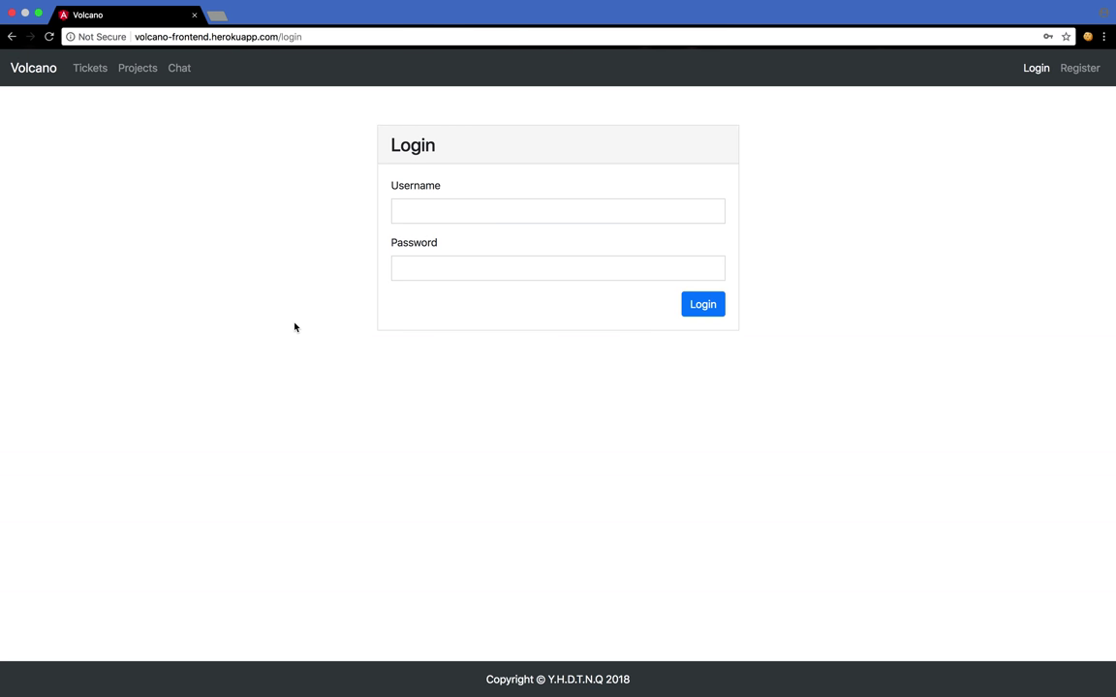
# - Return to the Volcano home page and open the registration form
pyautogui.click(43, 72)
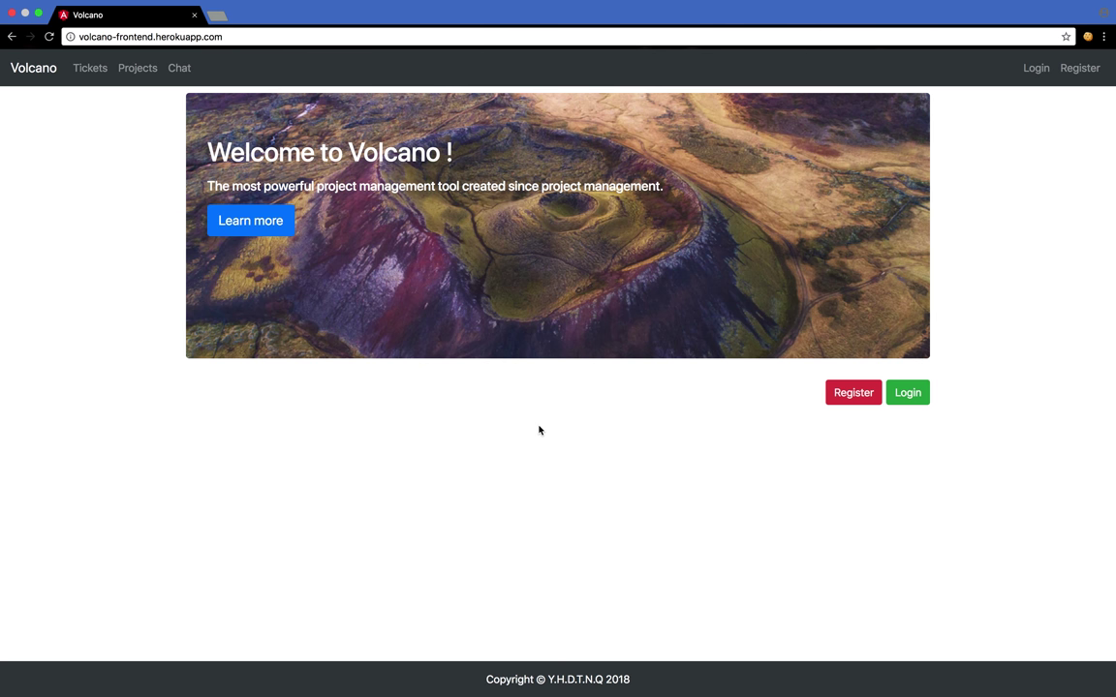
pyautogui.click(854, 393)
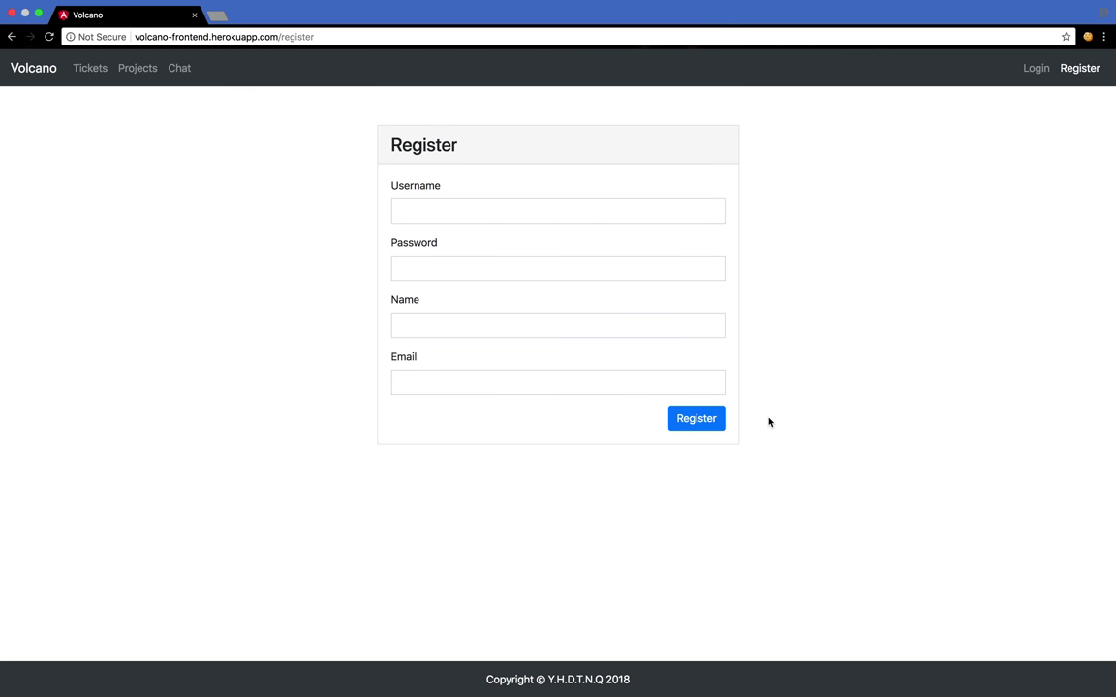
# - Switch to the login form and sign in with the demo account's username and password
pyautogui.click(1028, 69)
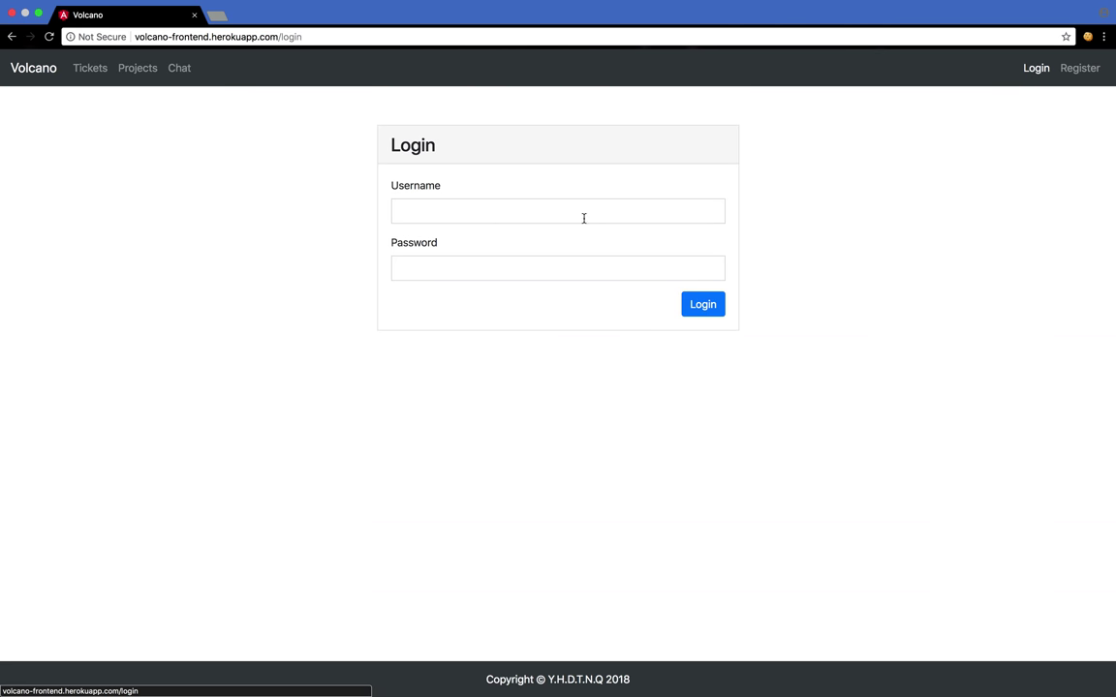
pyautogui.click(564, 211)
pyautogui.press('Tab')
pyautogui.write('•••••••')
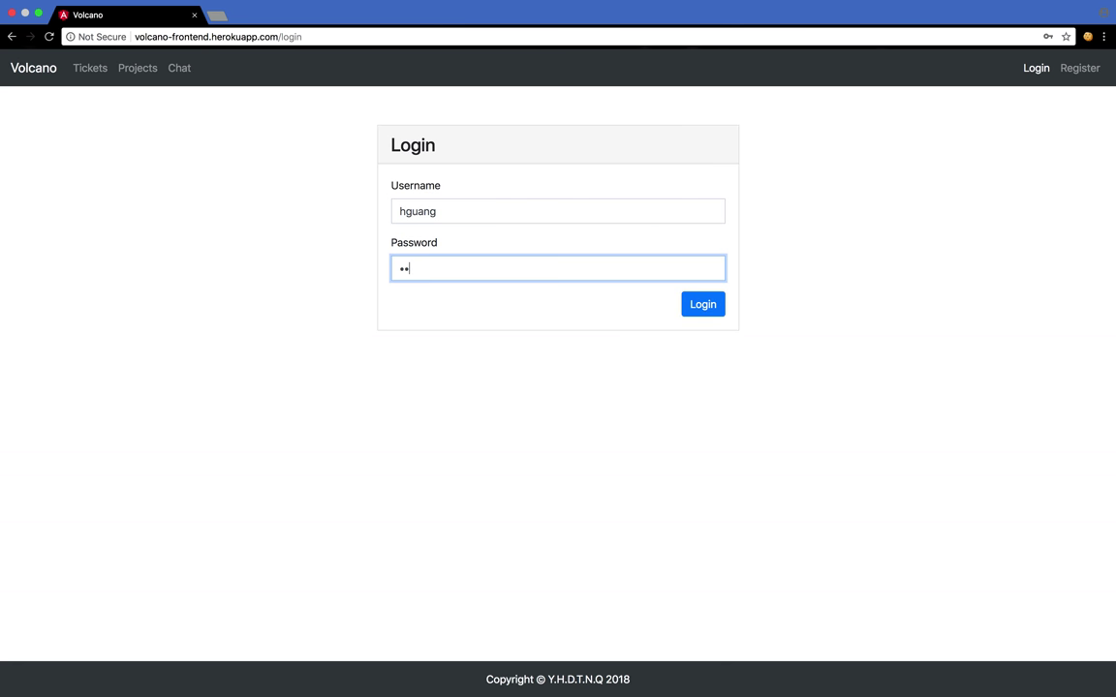
pyautogui.write('•')
pyautogui.press('Return')
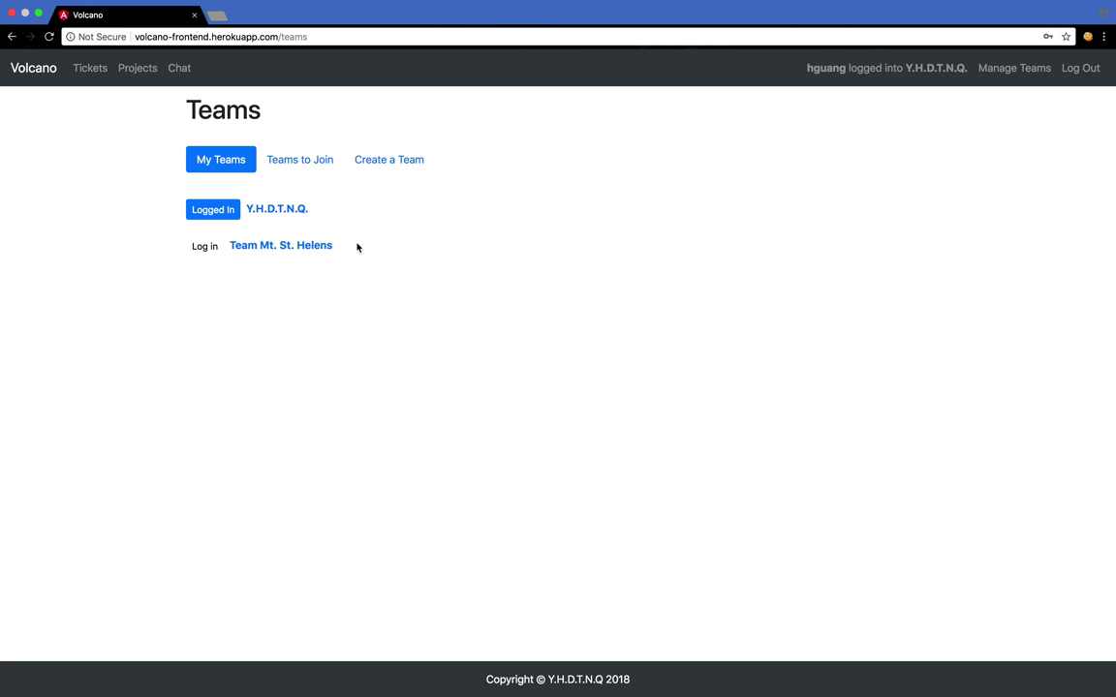
# - Browse Teams to Join and Create a Team, log in to Team Mt. St. Helens, and view its projects
pyautogui.click(296, 165)
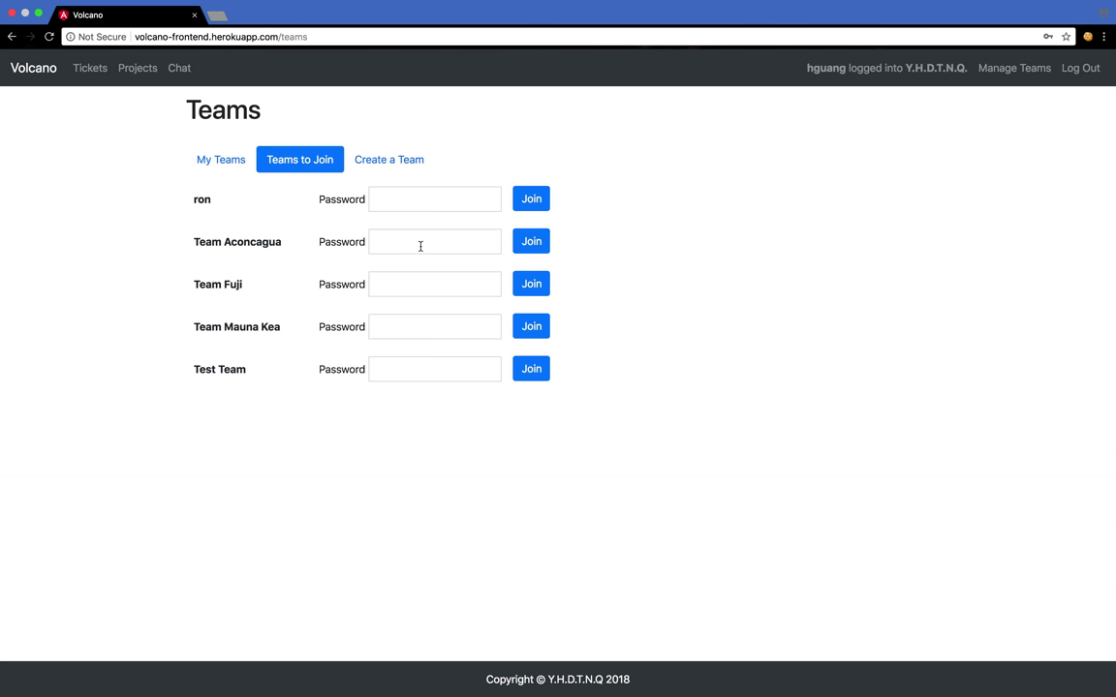
pyautogui.click(382, 167)
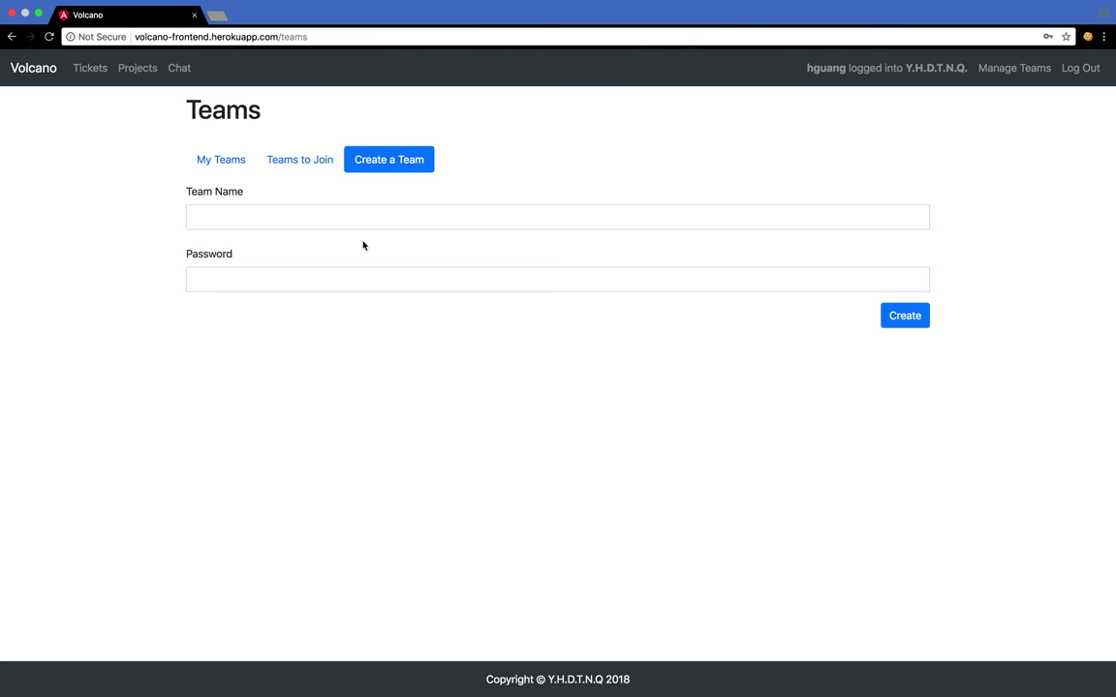
pyautogui.click(223, 161)
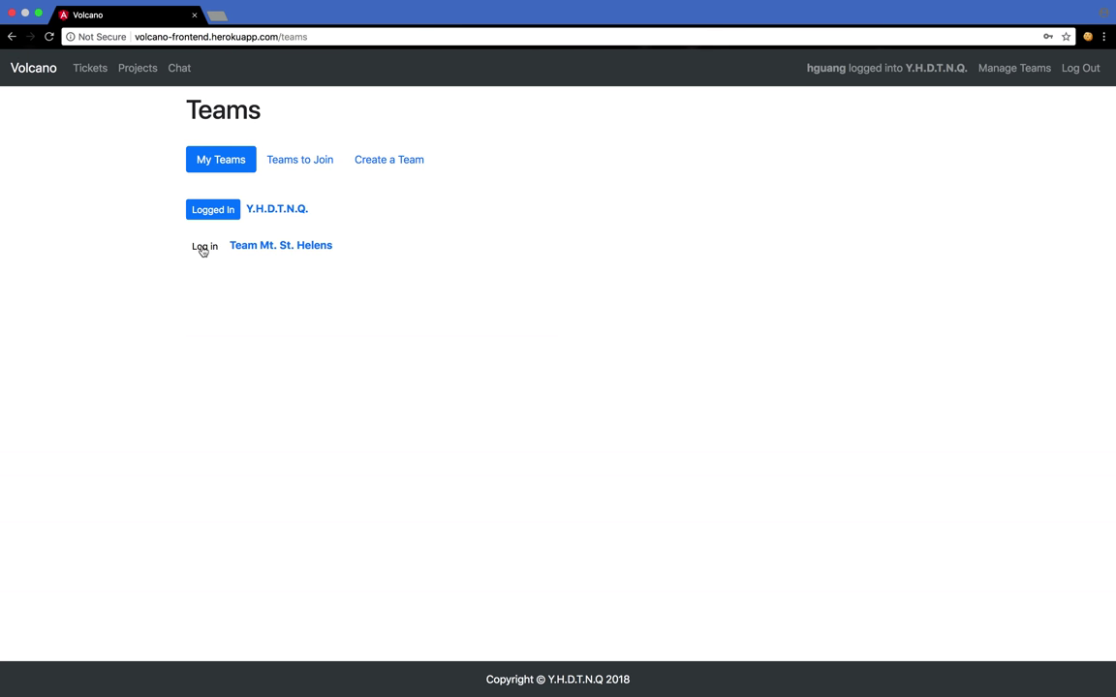
pyautogui.click(203, 248)
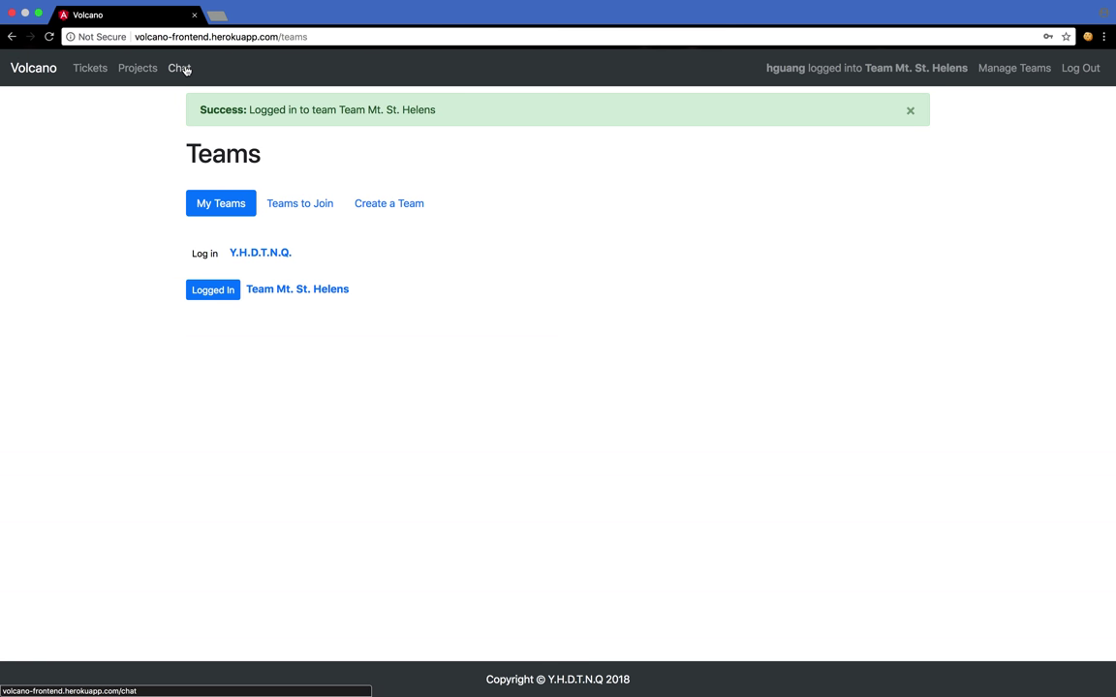
pyautogui.click(137, 68)
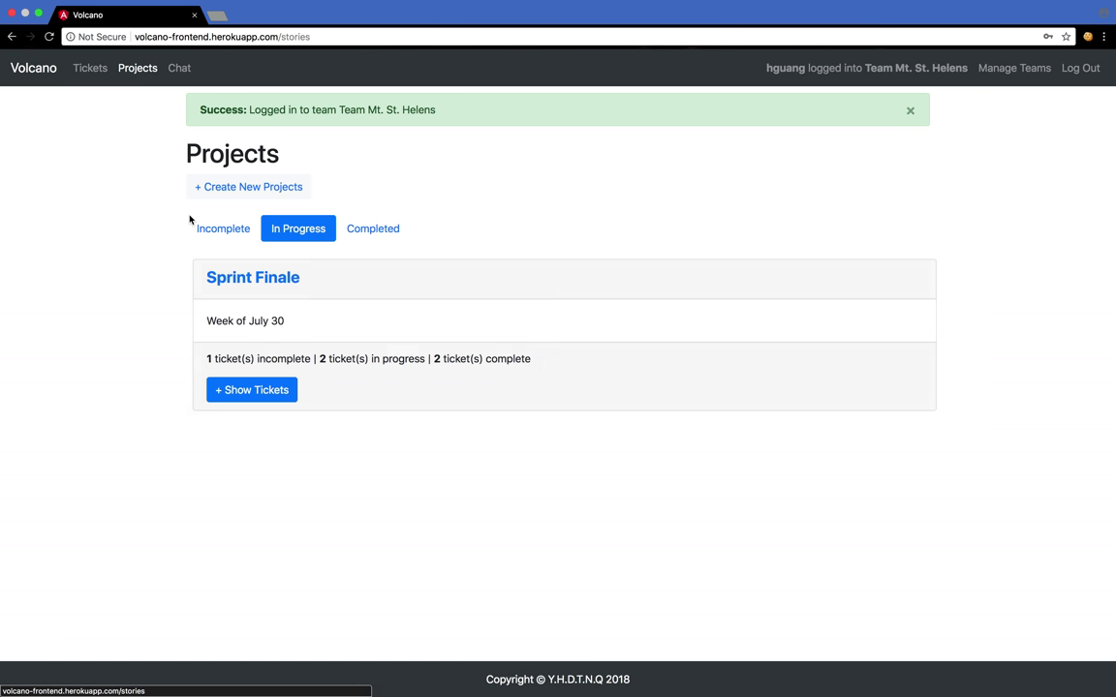
# - Filter to incomplete projects, expand Backlog's tickets, and open 'Implement drag and drop for webpage'
pyautogui.click(217, 186)
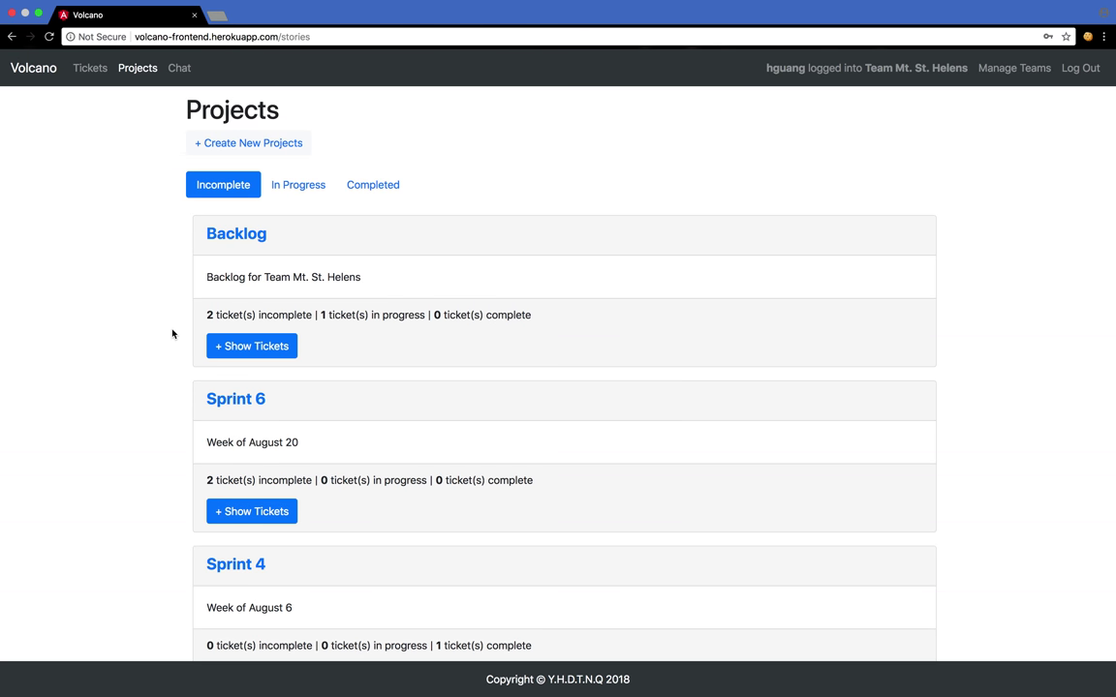
pyautogui.click(255, 346)
pyautogui.scroll(-1, 348, 334)
pyautogui.scroll(-1, 347, 334)
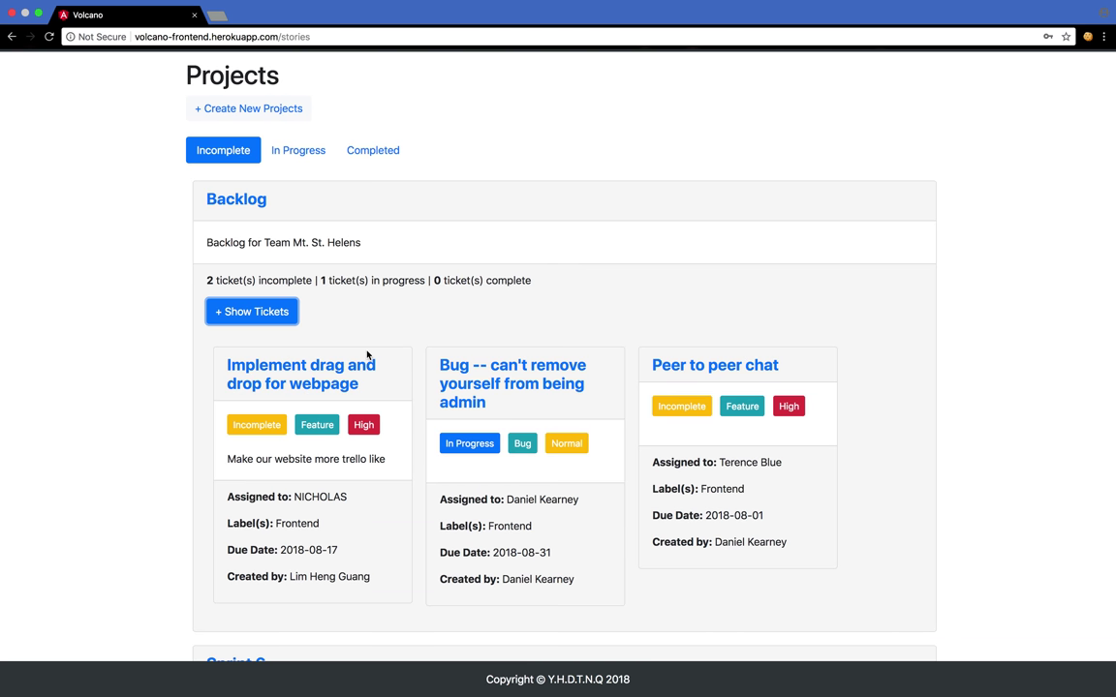
pyautogui.scroll(-1, 403, 340)
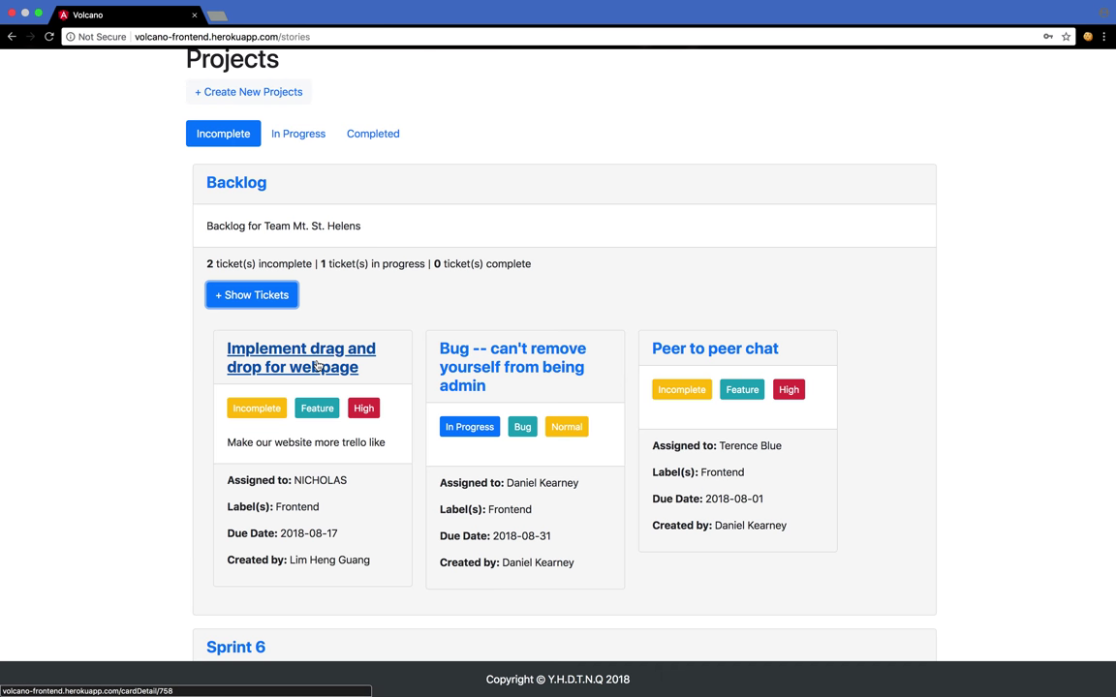
pyautogui.click(316, 364)
# - Set the drag and drop ticket's resolution to Complete and save the ticket
pyautogui.scroll(-3, 347, 397)
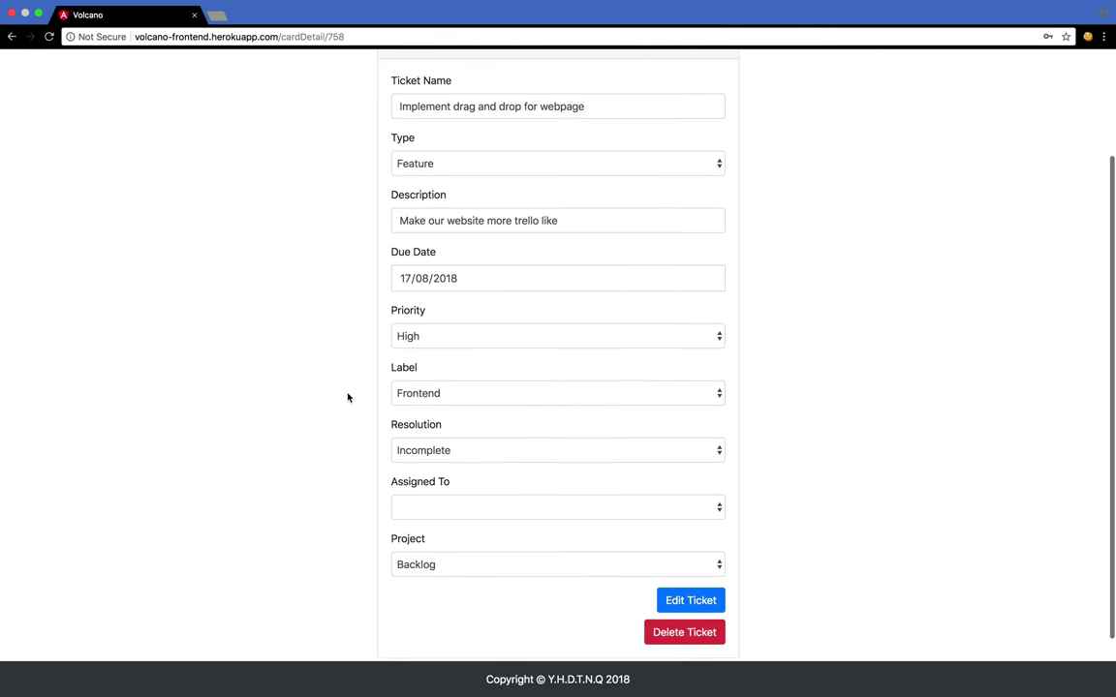
pyautogui.scroll(-1, 347, 398)
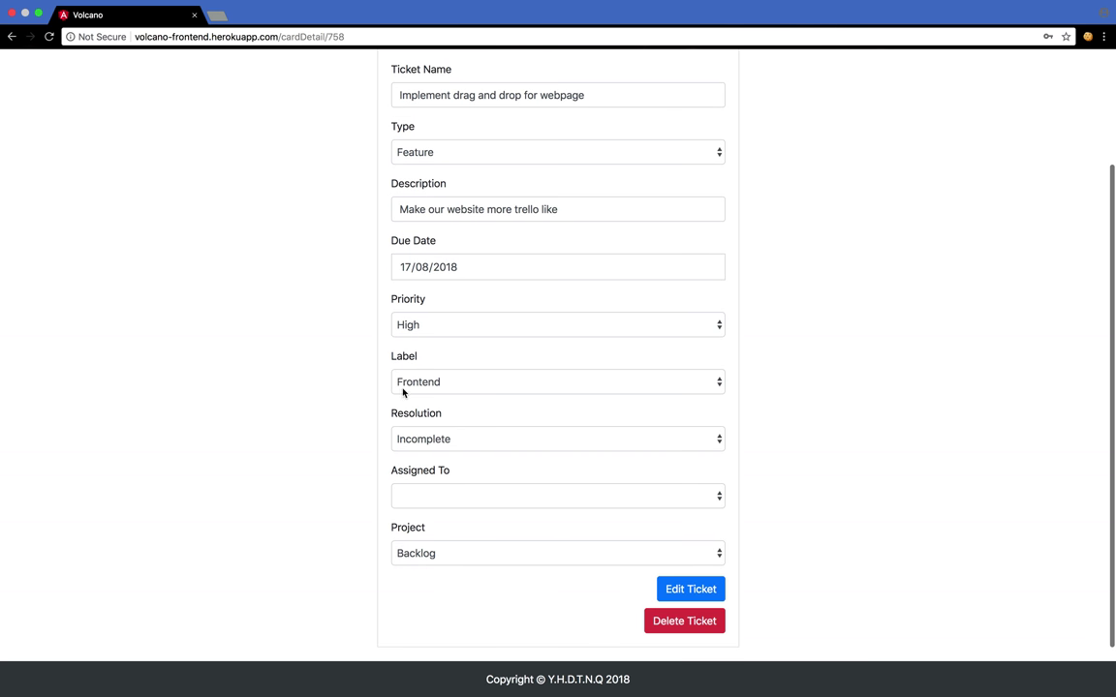
pyautogui.click(432, 431)
pyautogui.click(428, 466)
pyautogui.scroll(-1, 806, 511)
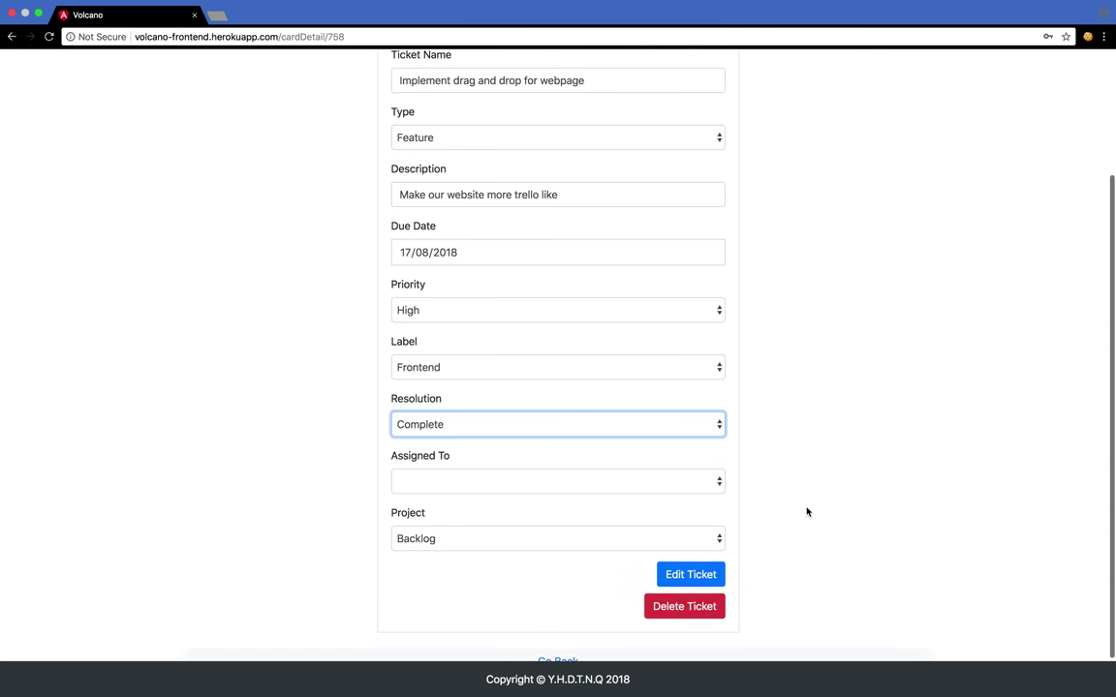
pyautogui.click(690, 562)
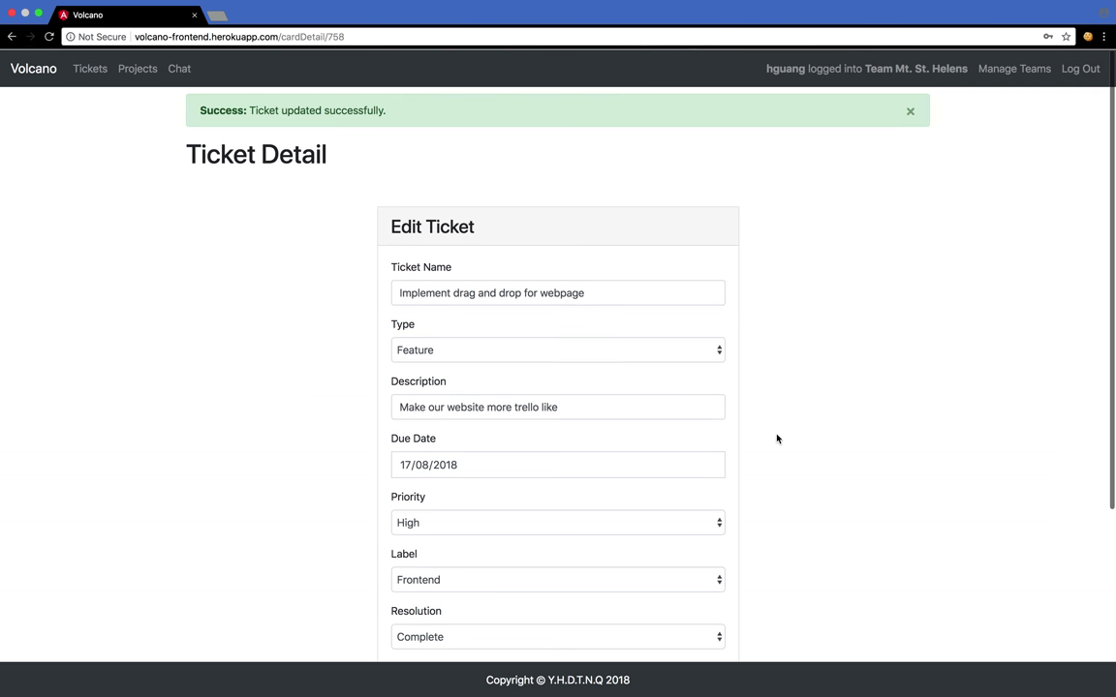
# - Re-list incomplete projects and expand Backlog's tickets to confirm the change
pyautogui.click(137, 69)
pyautogui.click(228, 185)
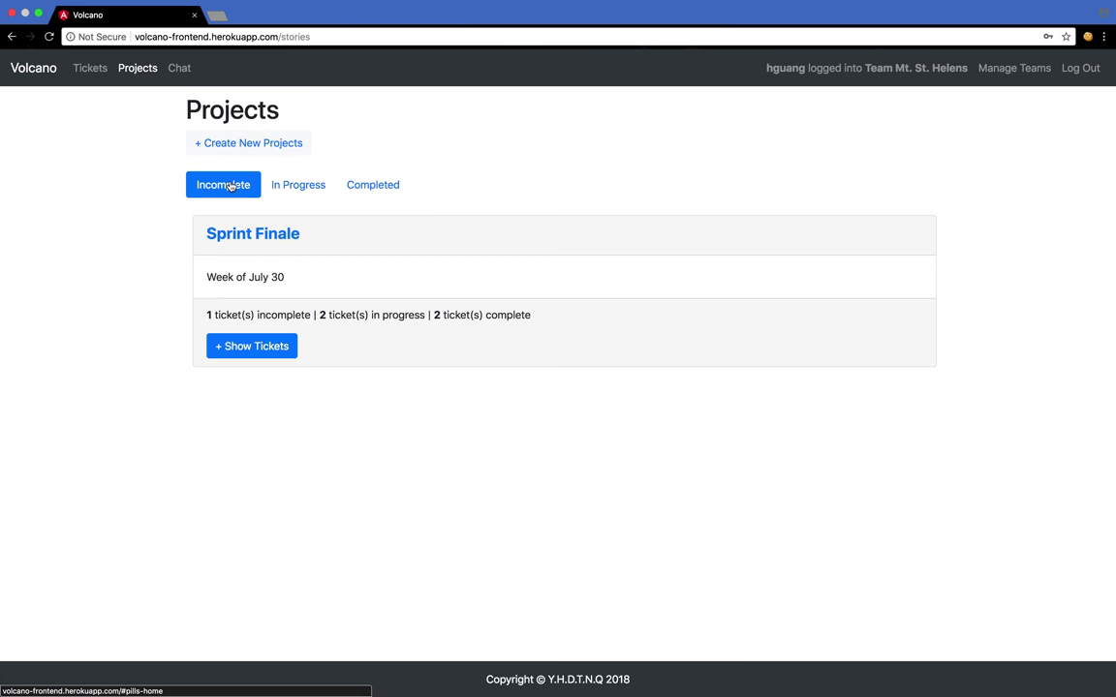
pyautogui.click(257, 345)
pyautogui.scroll(-1, 362, 378)
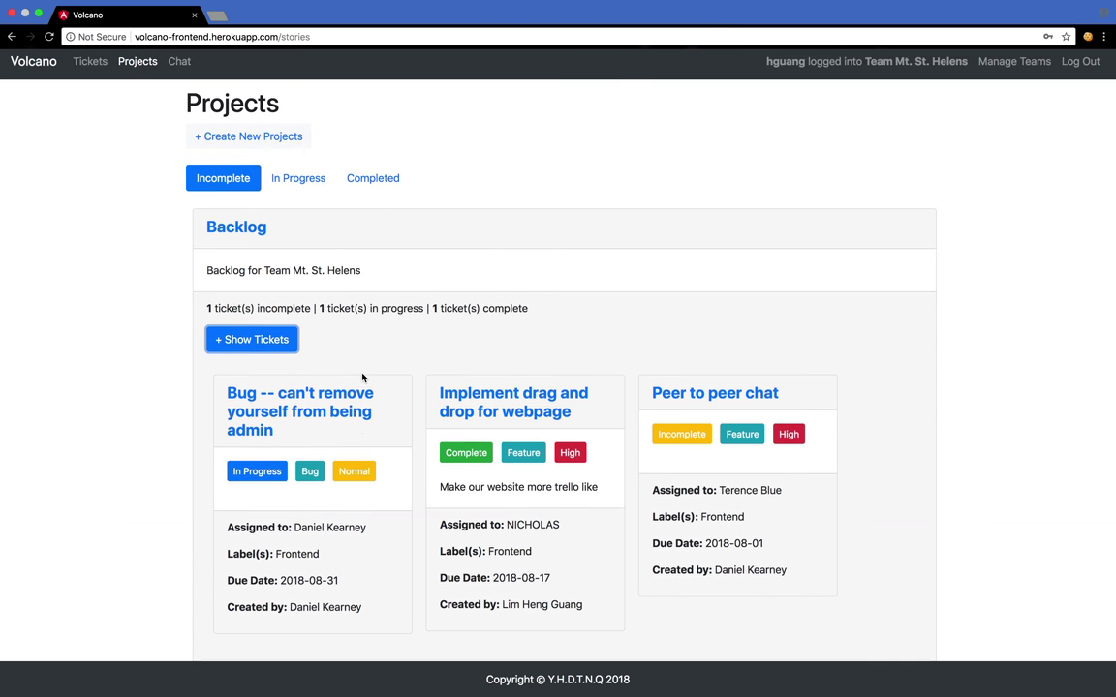
pyautogui.scroll(-1, 362, 378)
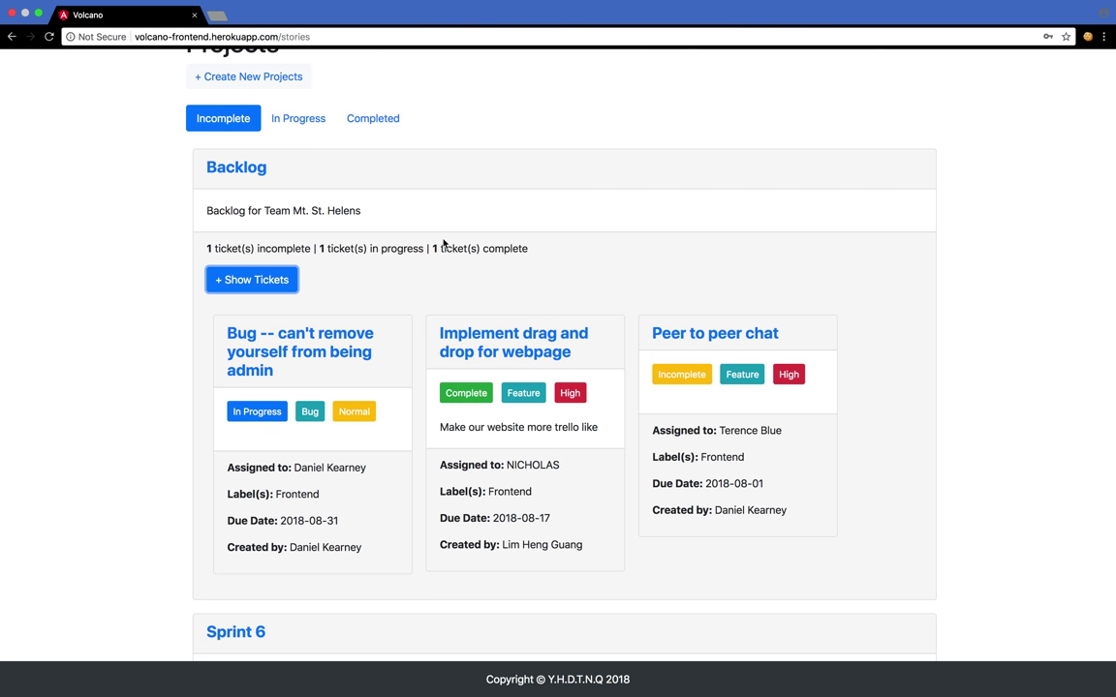
pyautogui.scroll(1, 443, 243)
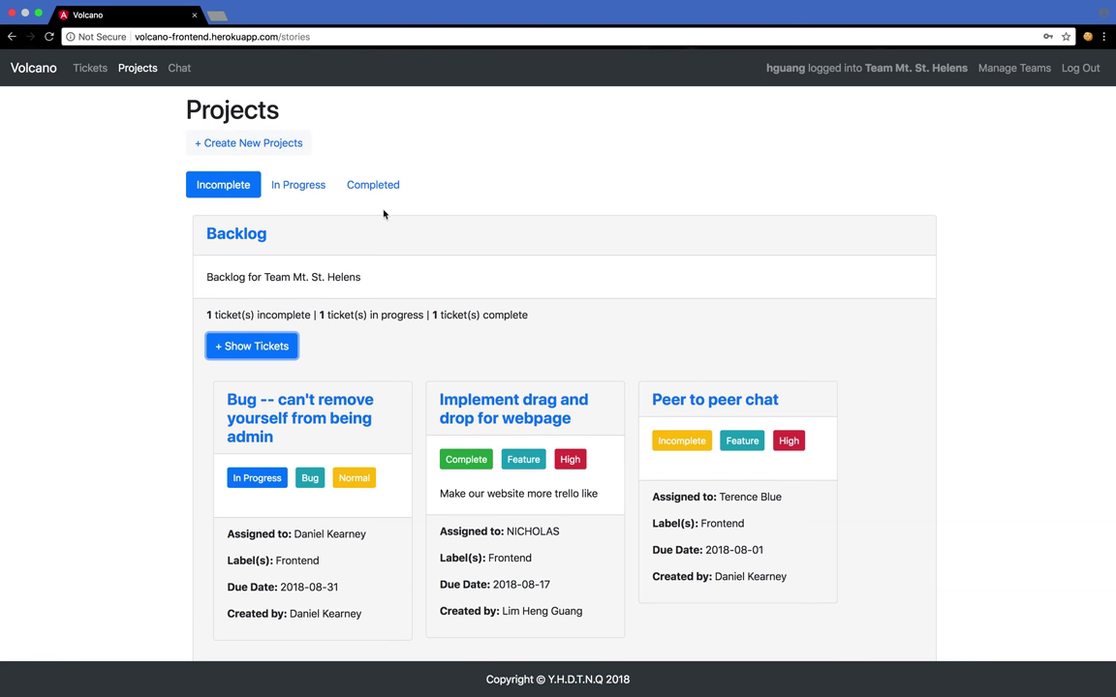
pyautogui.click(222, 145)
# - Submit a project named 'New Sprint' with description 'New Sprint'
pyautogui.click(433, 228)
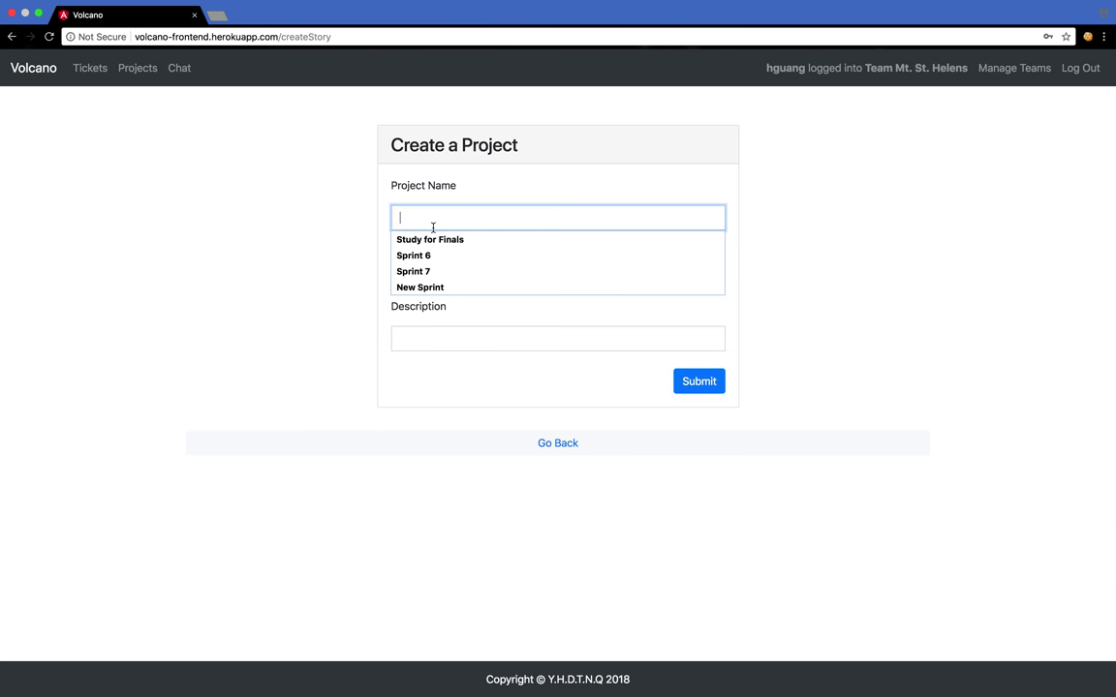
pyautogui.write('New Sprint')
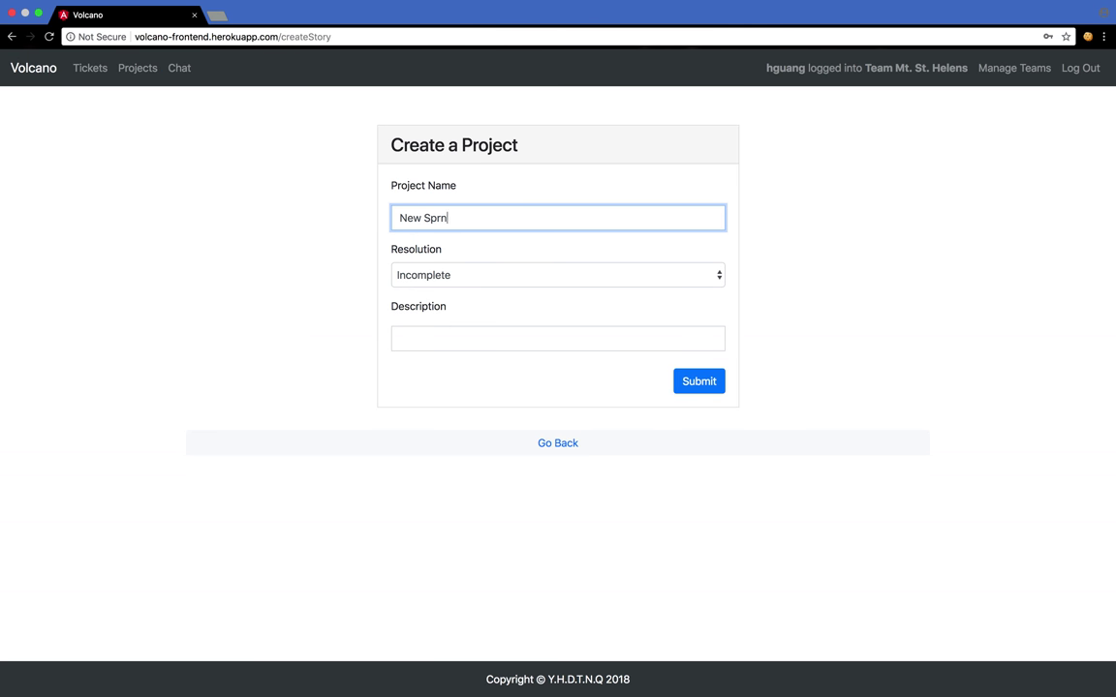
pyautogui.click(456, 337)
pyautogui.write('New Sprint')
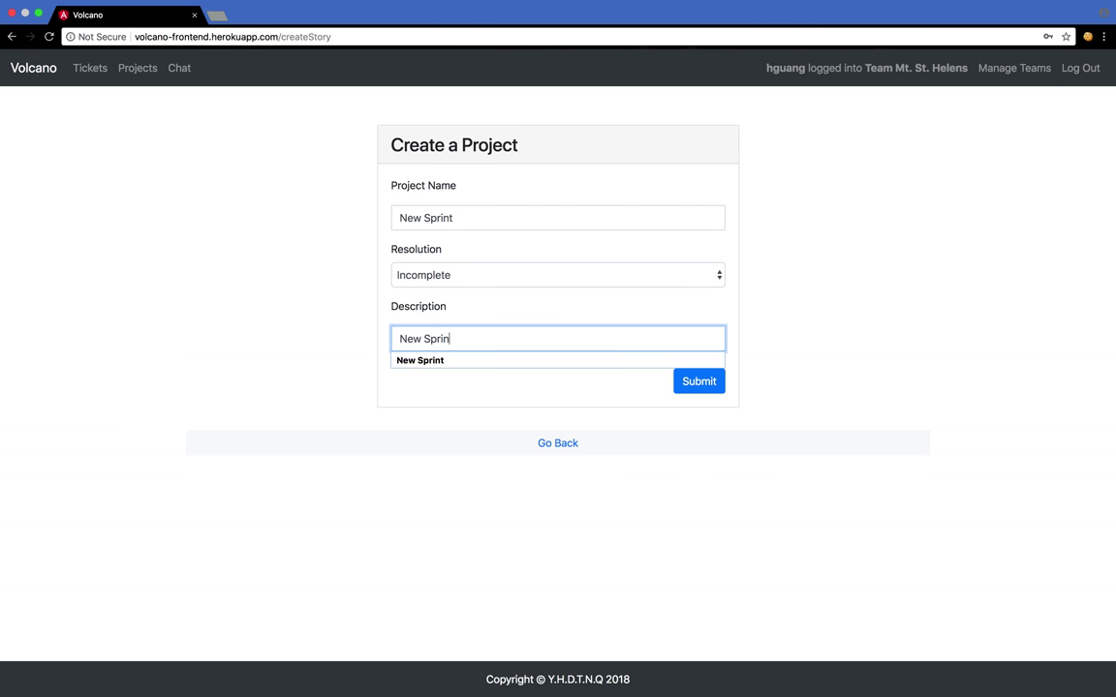
pyautogui.click(685, 387)
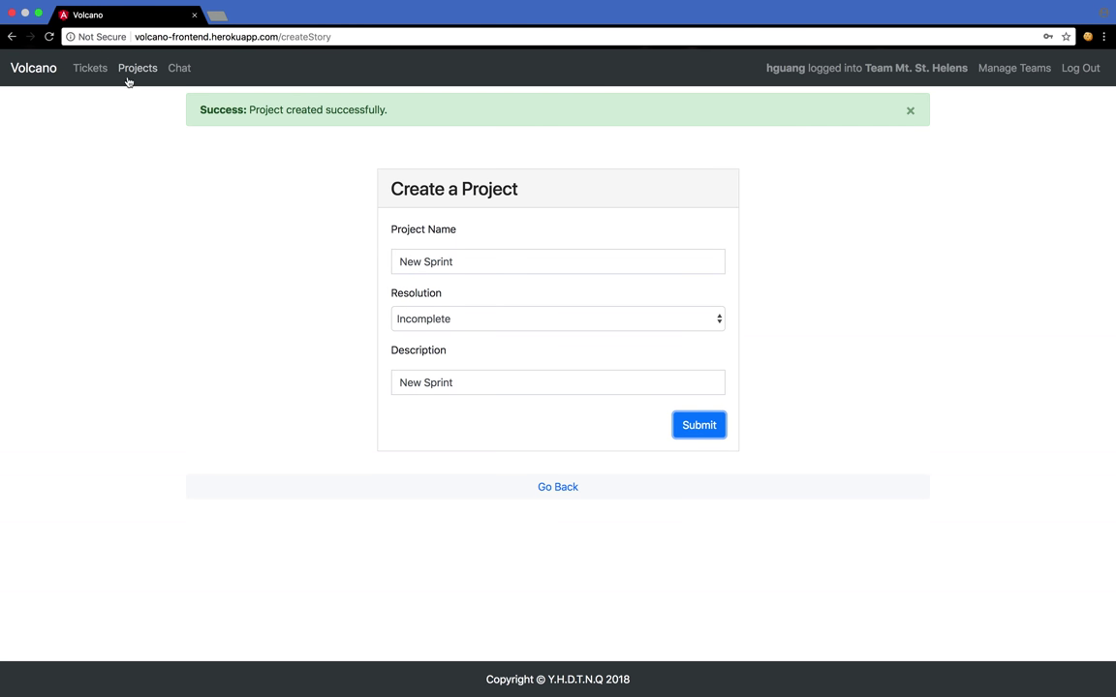
pyautogui.click(98, 69)
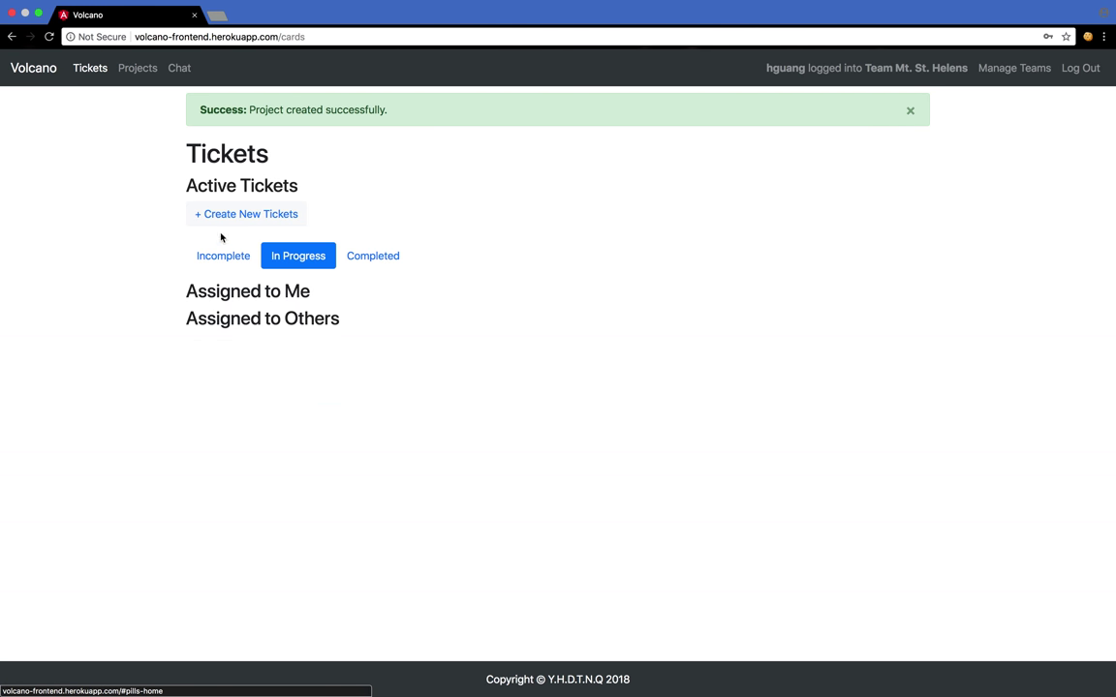
# - Start a Task ticket named 'New Ticket' with the description 'New Ticket'
pyautogui.click(257, 179)
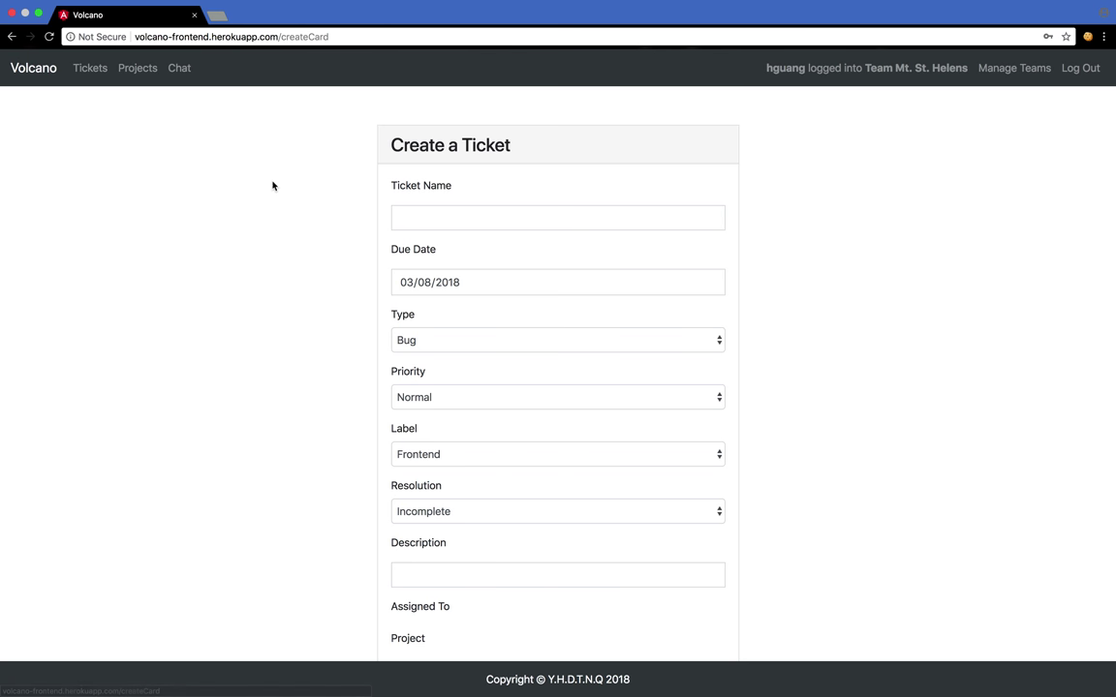
pyautogui.click(439, 223)
pyautogui.write('New Ticket')
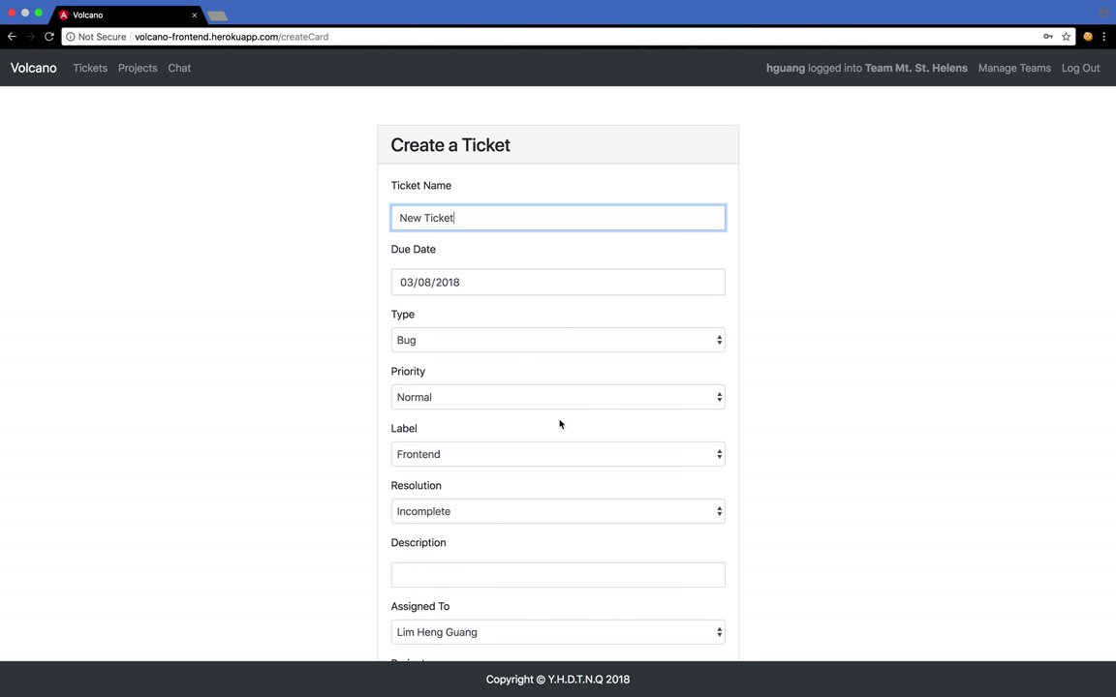
pyautogui.scroll(-2, 558, 423)
pyautogui.click(480, 270)
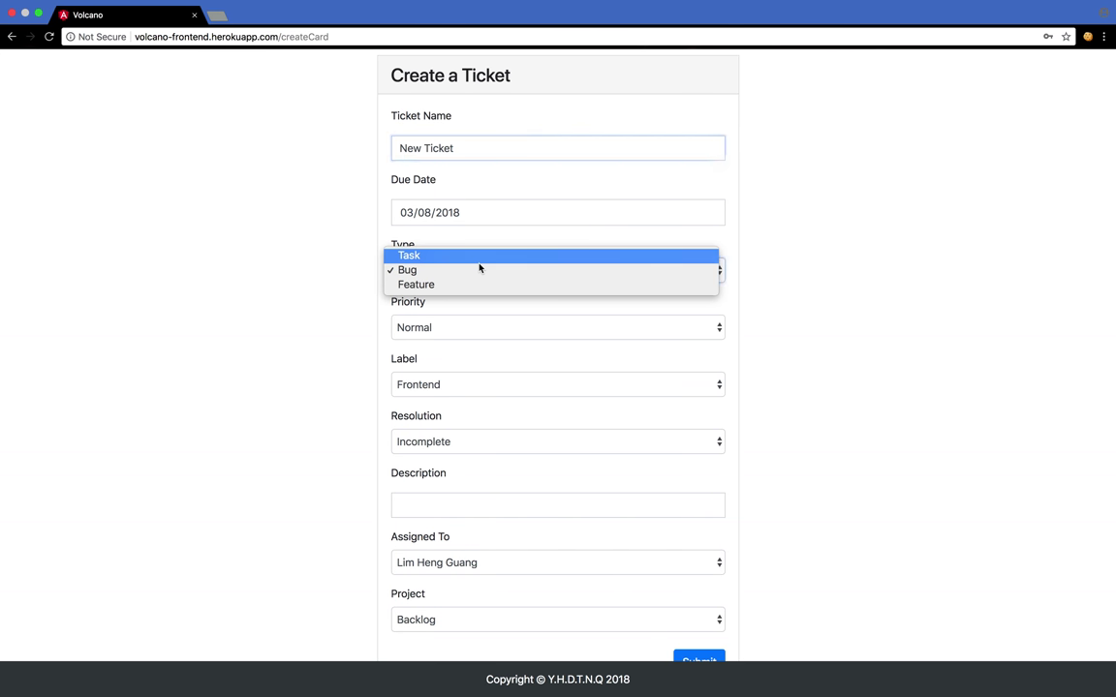
pyautogui.click(451, 255)
pyautogui.click(440, 505)
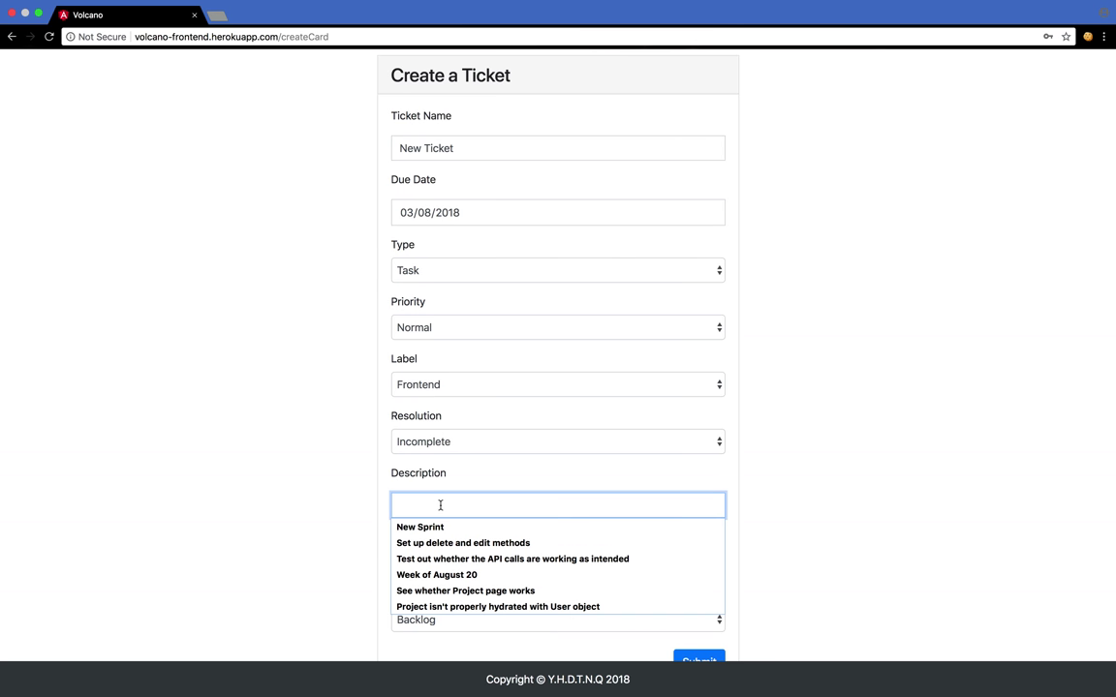
pyautogui.write('New Ticket')
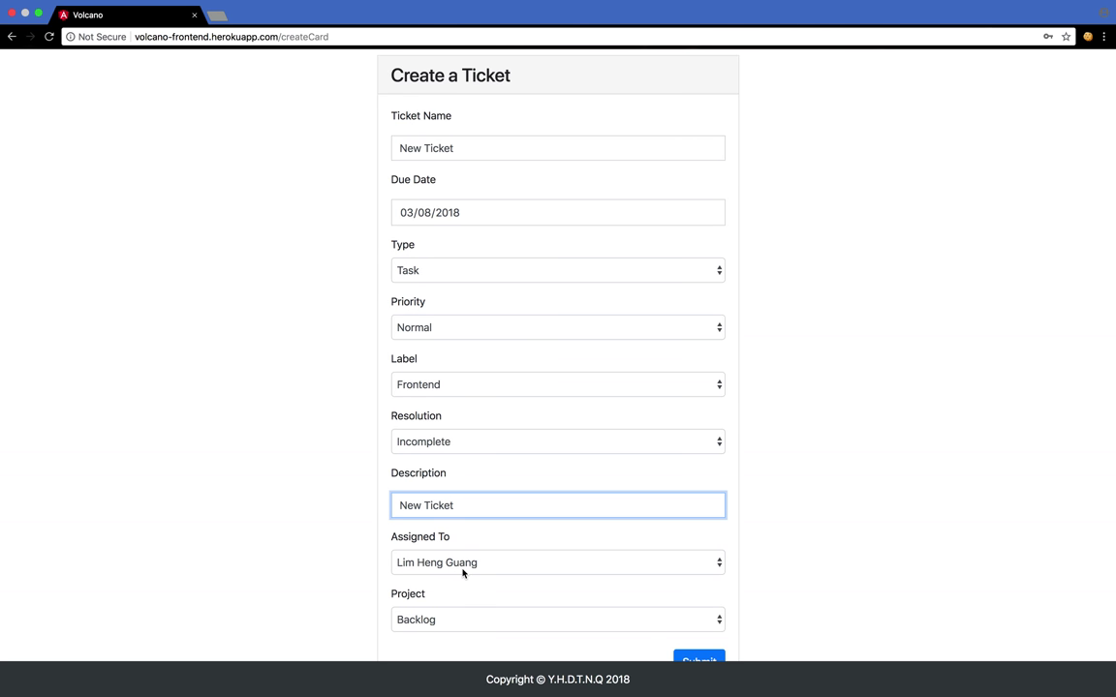
# - Assign the ticket to another teammate, file it under New Sprint, and submit it
pyautogui.click(463, 569)
pyautogui.click(438, 607)
pyautogui.scroll(-1, 542, 605)
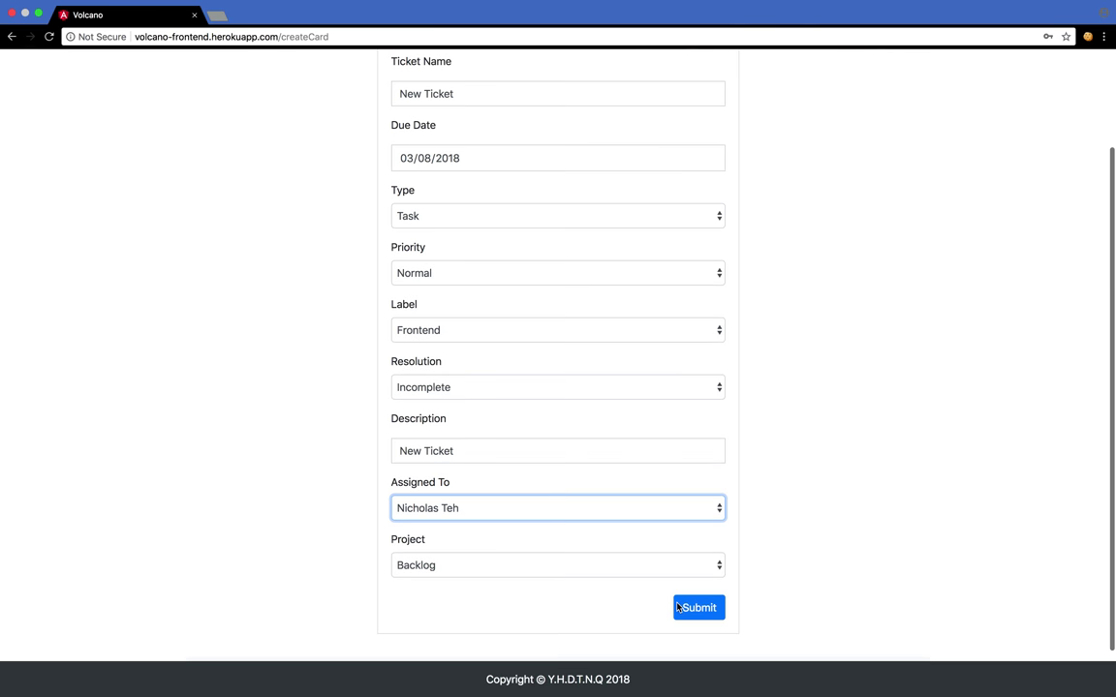
pyautogui.click(685, 572)
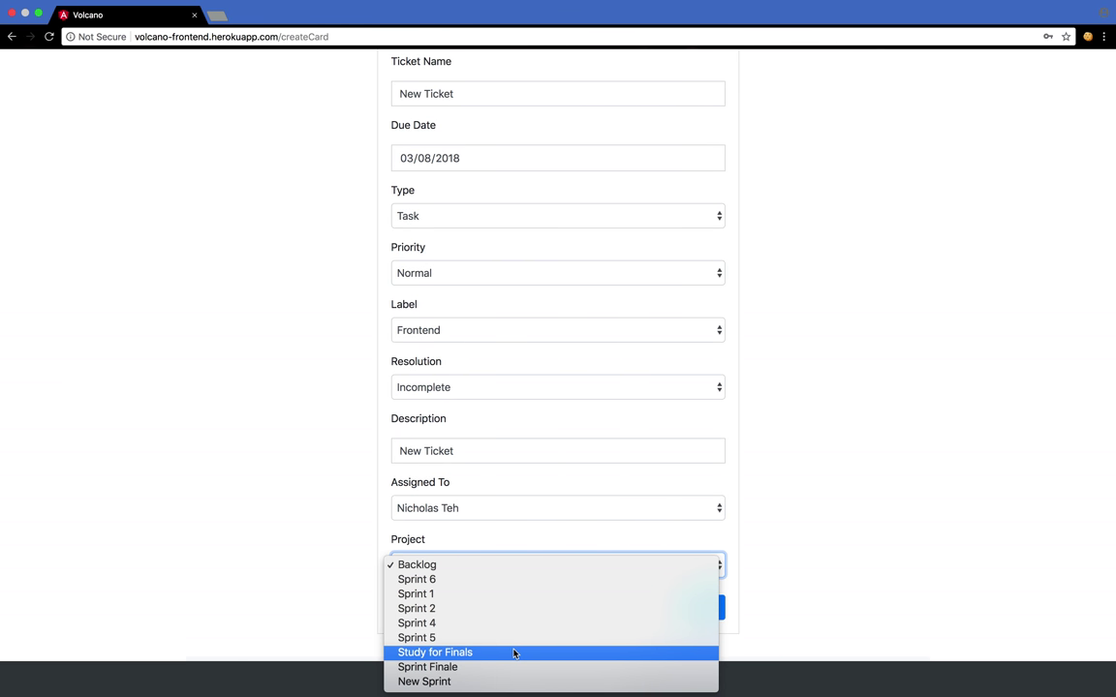
pyautogui.click(434, 682)
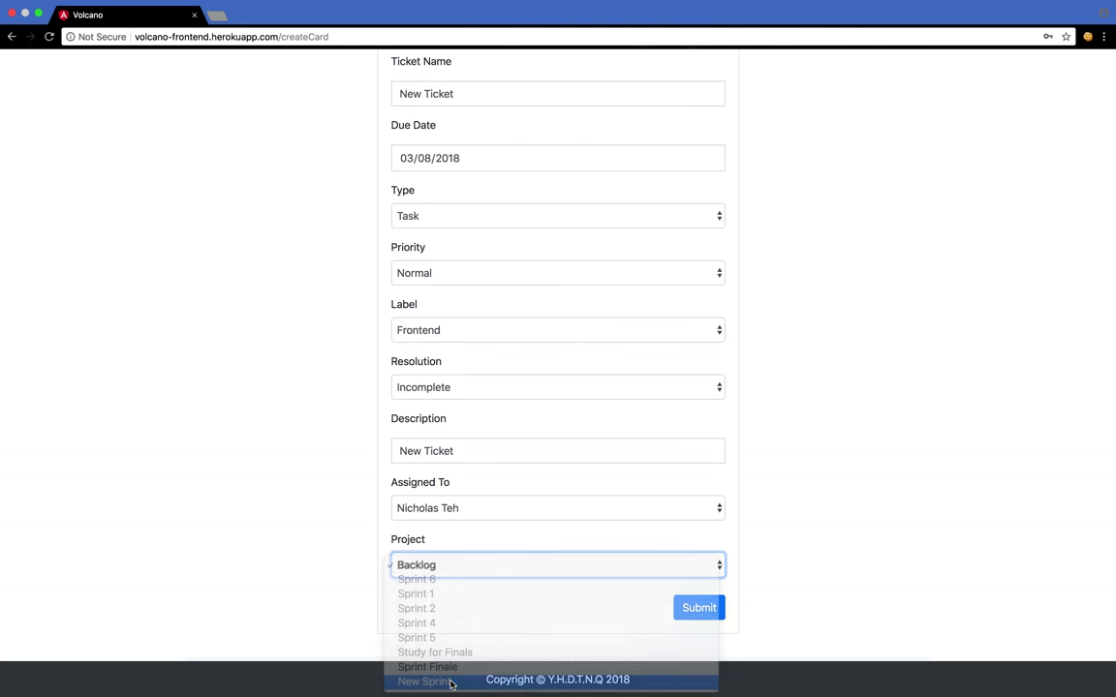
pyautogui.click(687, 608)
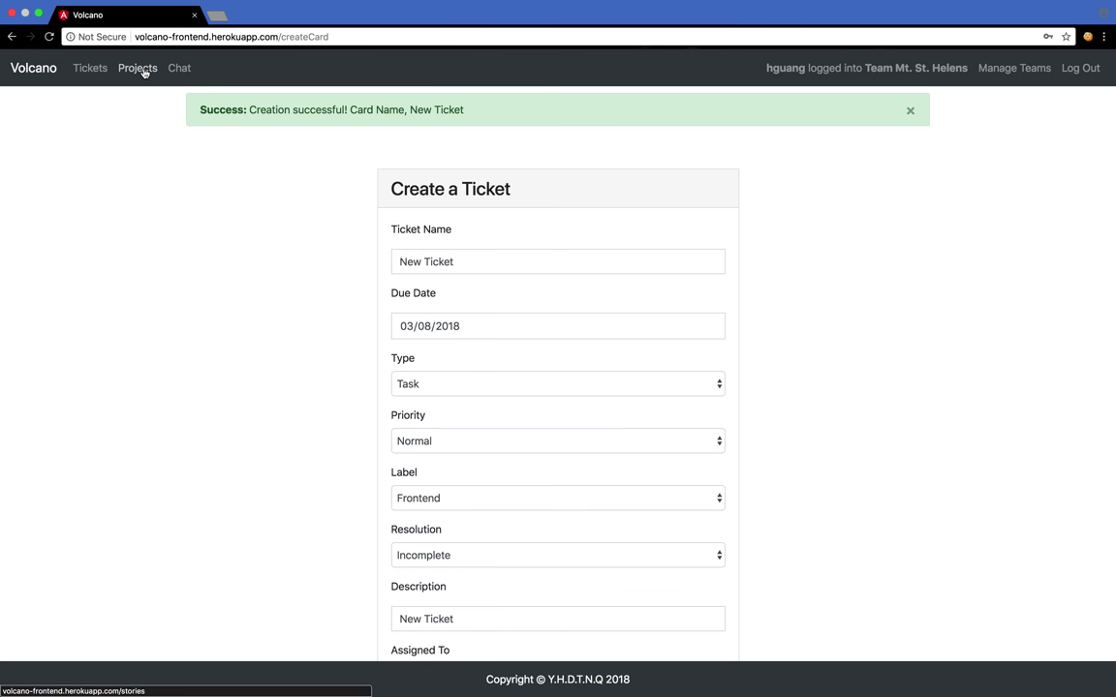
# - List incomplete projects and expand New Sprint's tickets to check New Ticket appears
pyautogui.click(144, 72)
pyautogui.click(218, 184)
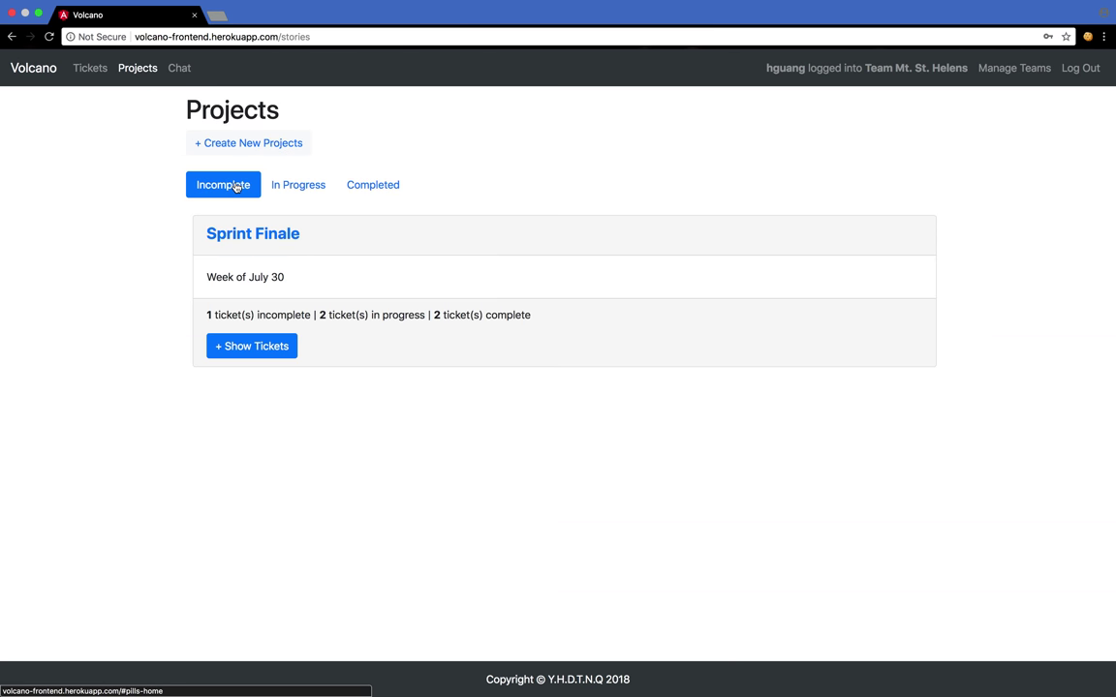
pyautogui.scroll(-6, 376, 292)
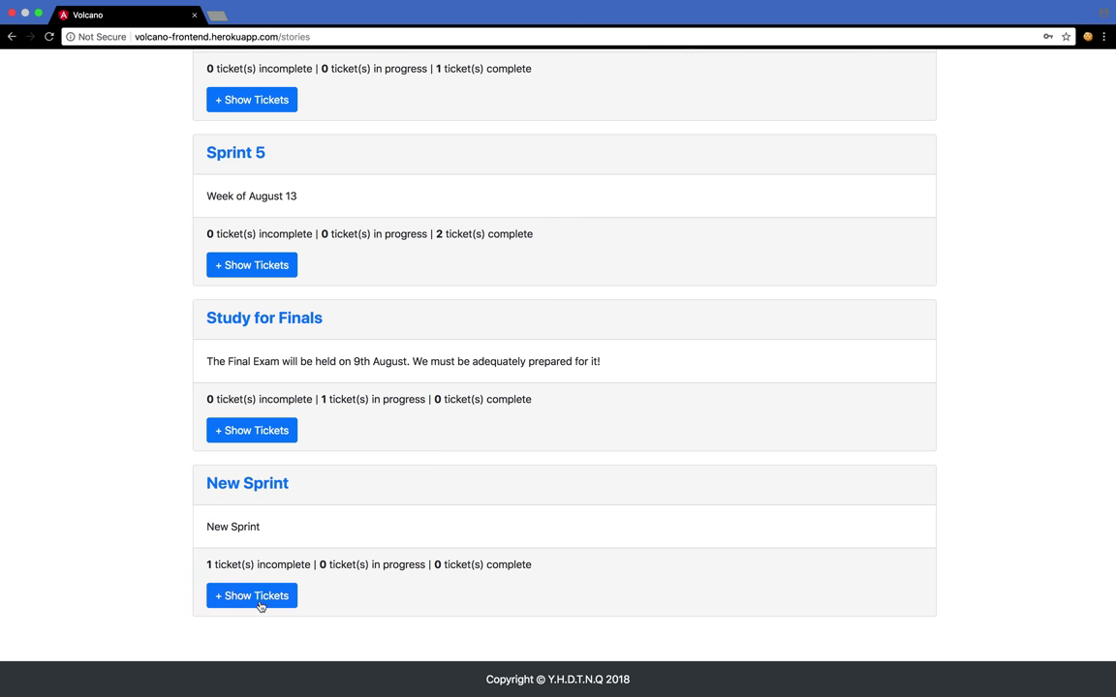
pyautogui.click(258, 598)
pyautogui.scroll(-3, 385, 497)
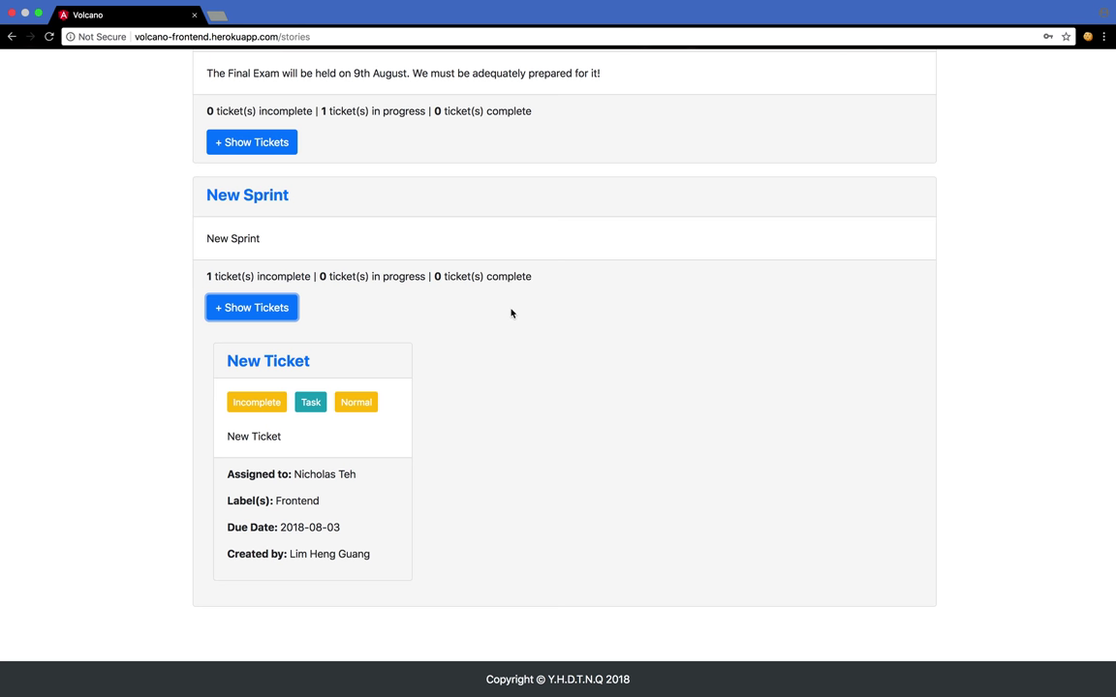
pyautogui.scroll(3, 511, 311)
pyautogui.scroll(15, 510, 311)
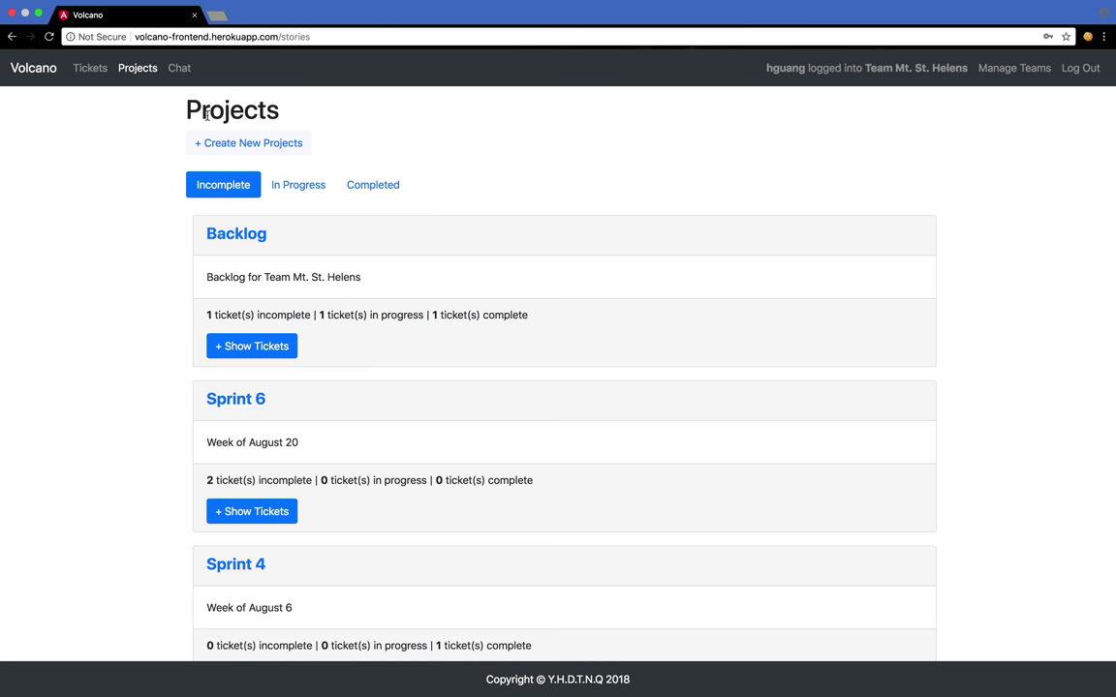
# - Visit the team chat page, then go to team management
pyautogui.click(183, 82)
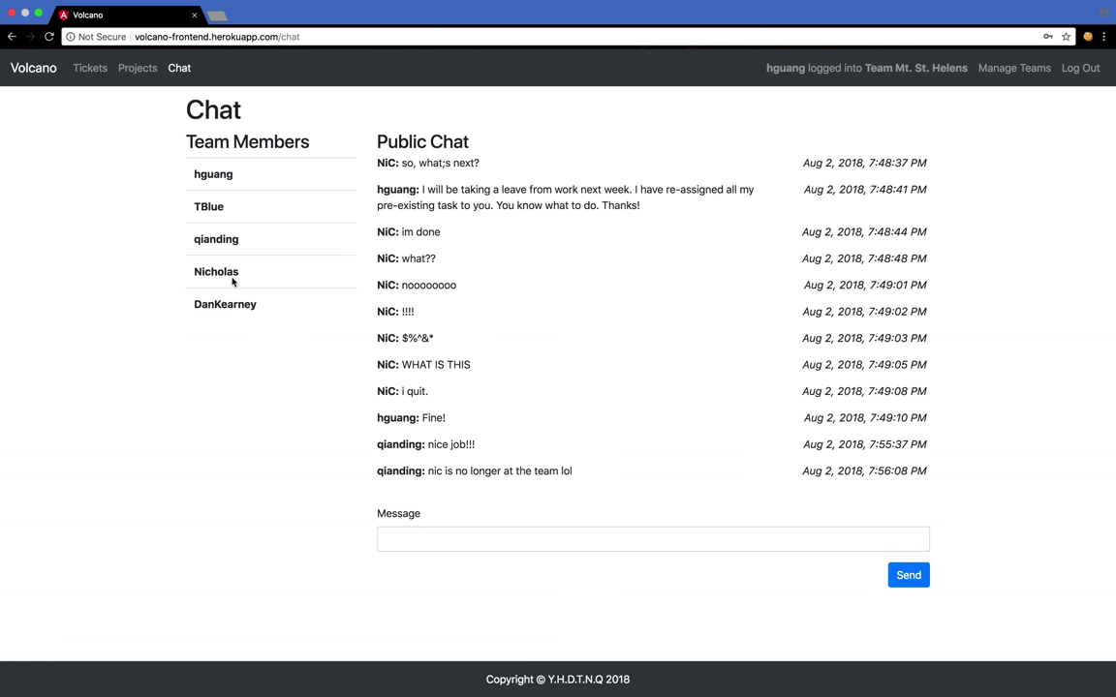
pyautogui.click(1021, 73)
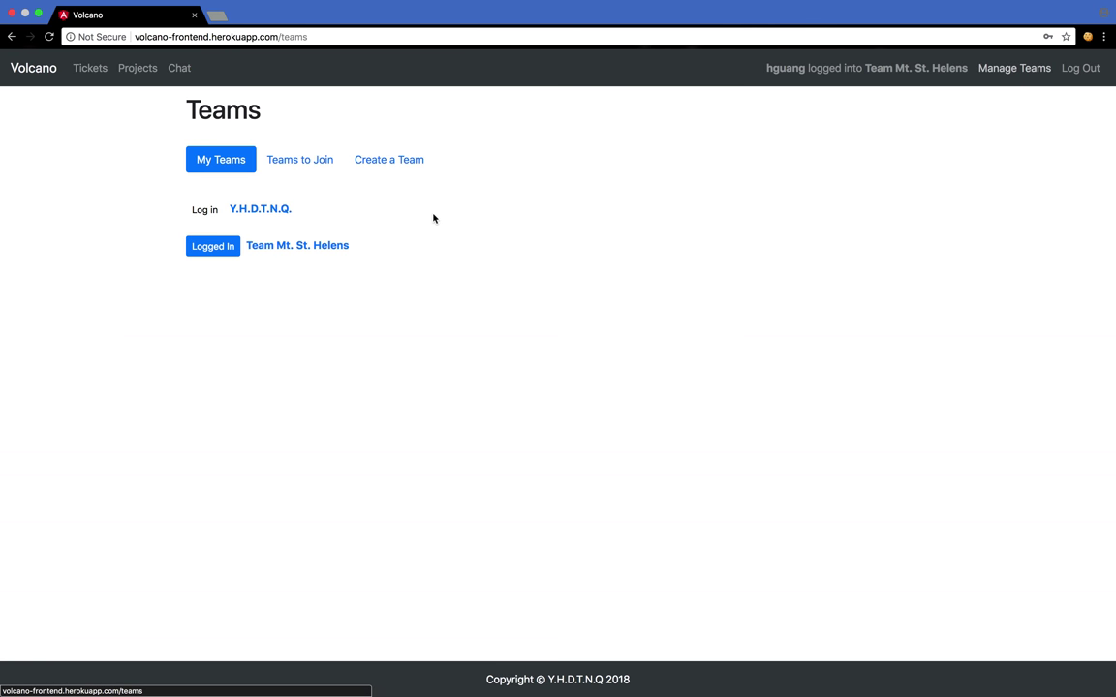
# - Open Team Mt. St. Helens from My Teams to see its five members
pyautogui.click(286, 248)
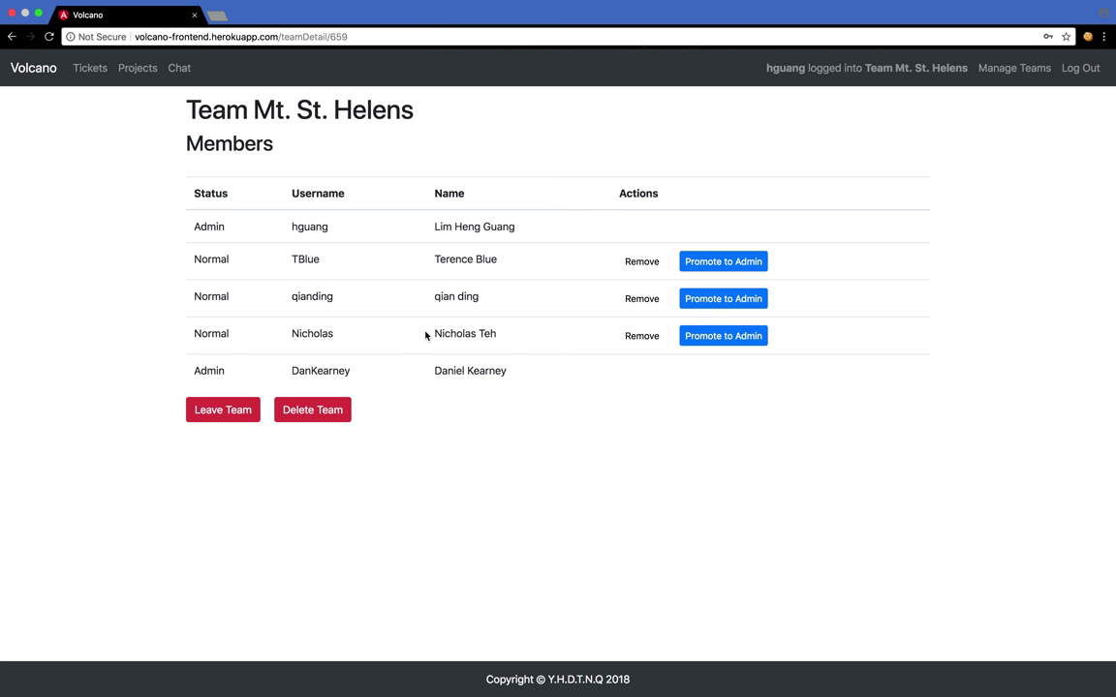
# - Log out from the navbar's Log Out link to return to the blank Login form
pyautogui.click(1078, 68)
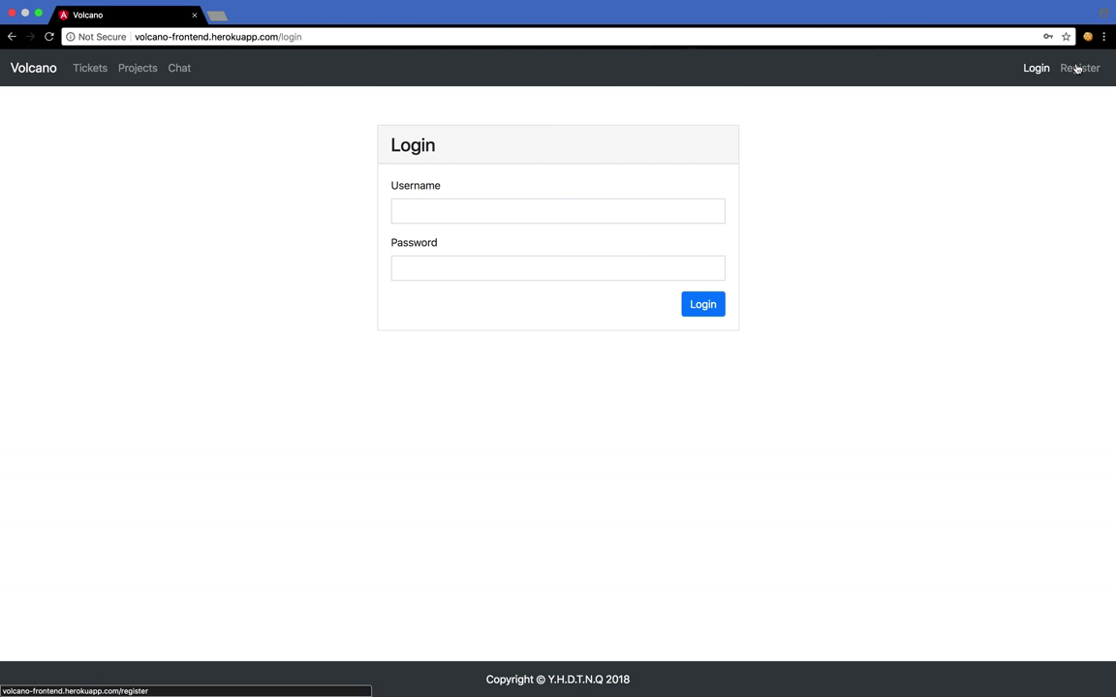